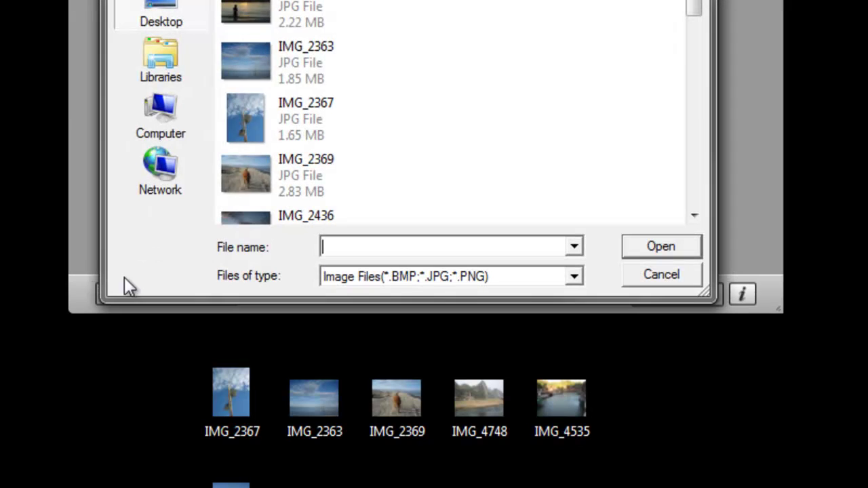
# - Add DSC00212, IMG_4535, IMG_4748 and the other chosen desktop photos to the collection, and enlarge the window to fit them
pyautogui.click(248, 8)
pyautogui.click(652, 248)
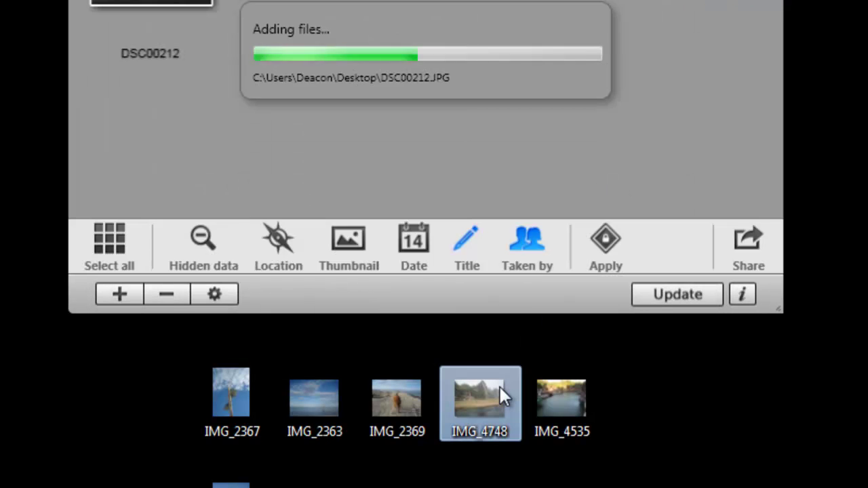
pyautogui.click(502, 387)
pyautogui.keyDown('ctrl'); pyautogui.click(558, 404); pyautogui.keyUp('ctrl')
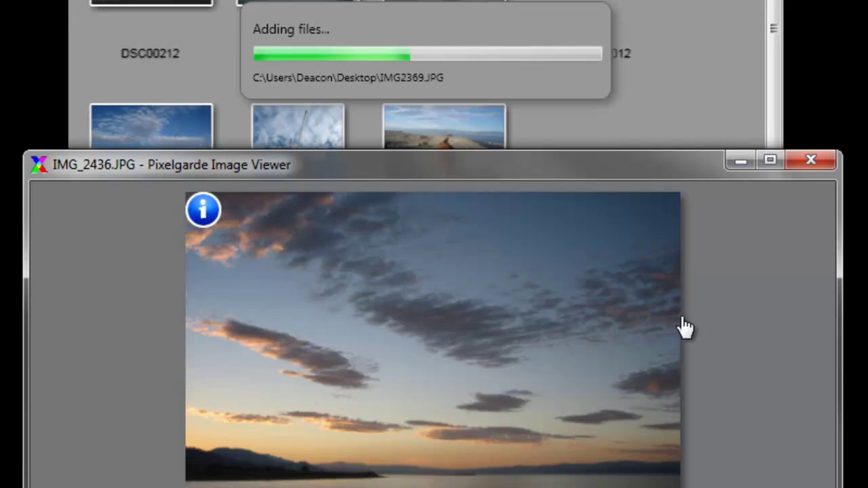
pyautogui.click(739, 161)
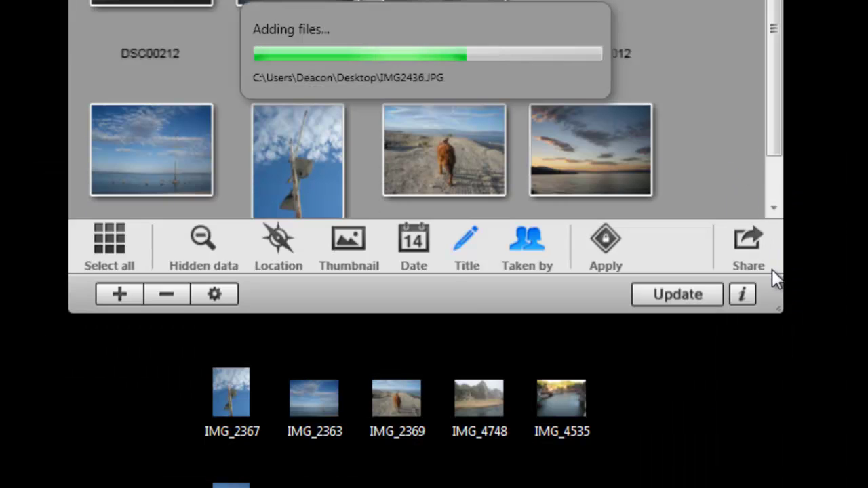
pyautogui.moveTo(777, 305); pyautogui.dragTo(837, 339)
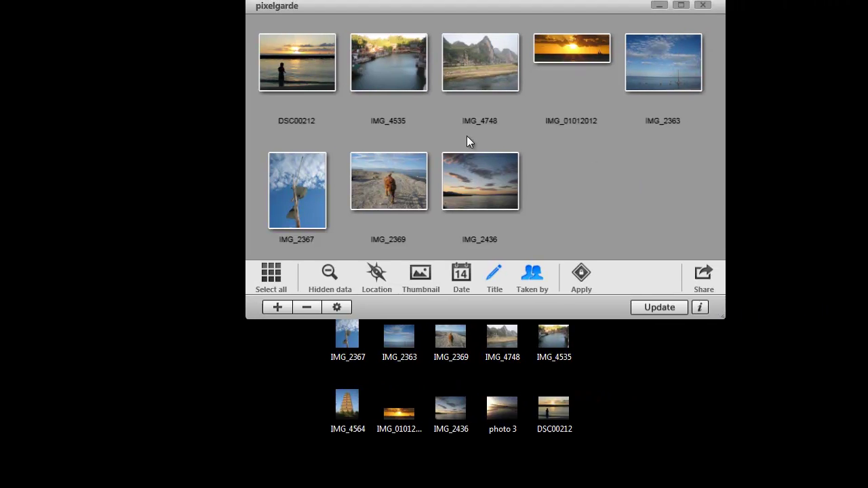
# - Review the image metadata of photo DSC00212, including its camera, date and exposure details, and close it
pyautogui.moveTo(419, 69)
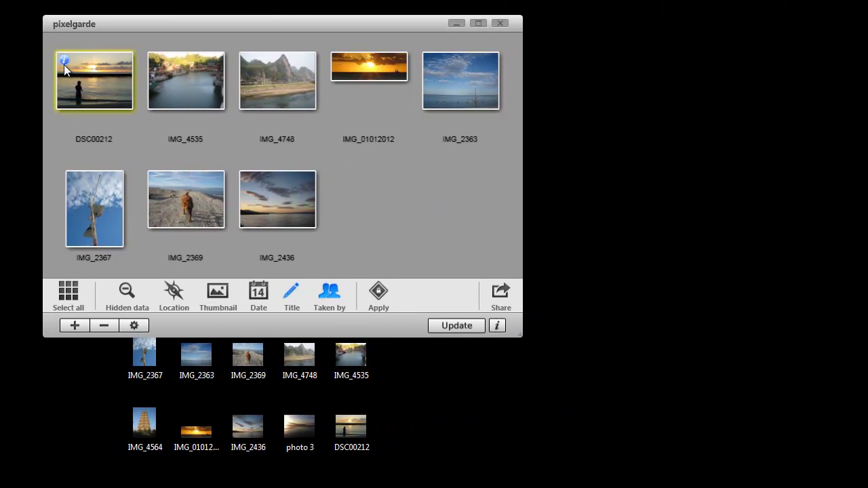
pyautogui.click(63, 59)
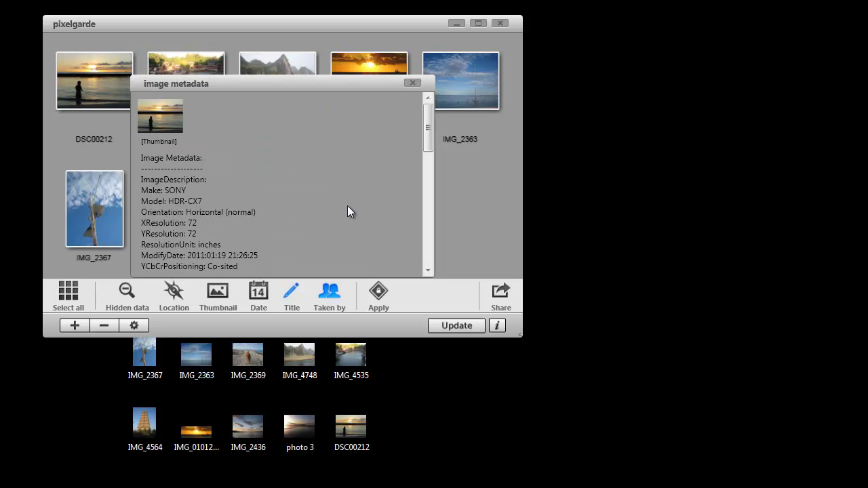
pyautogui.scroll(-1, 332, 192)
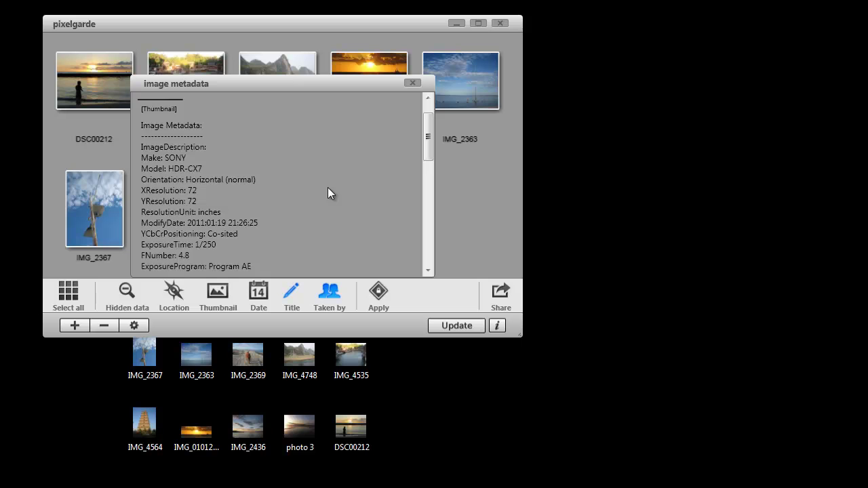
pyautogui.scroll(-1, 328, 189)
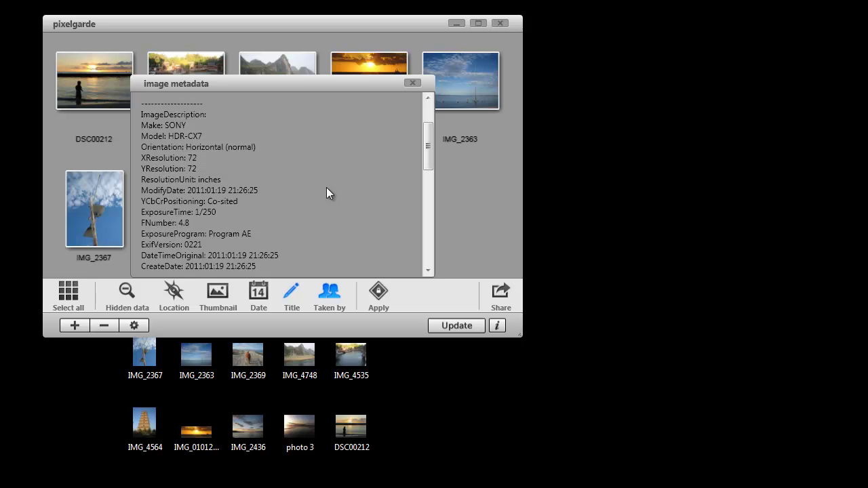
pyautogui.scroll(-1, 326, 194)
pyautogui.scroll(-8, 327, 193)
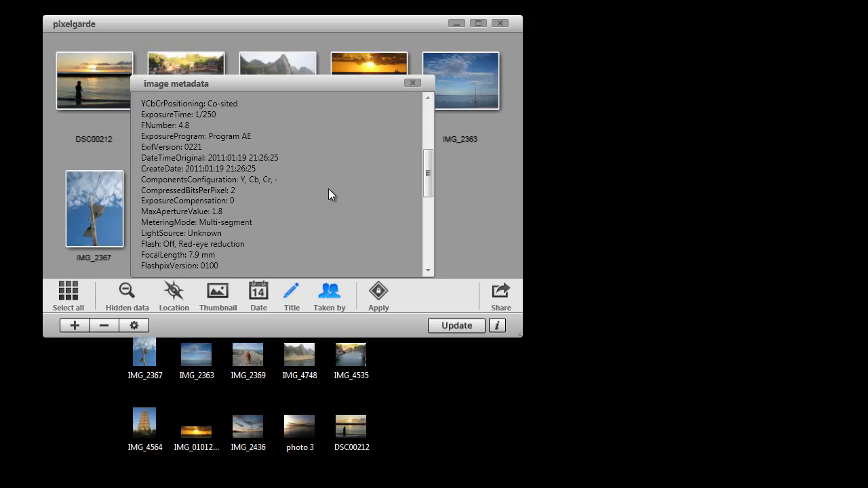
pyautogui.click(412, 82)
# - View on the map where photo IMG_01012012 was taken, and return to the photo collection
pyautogui.moveTo(347, 80)
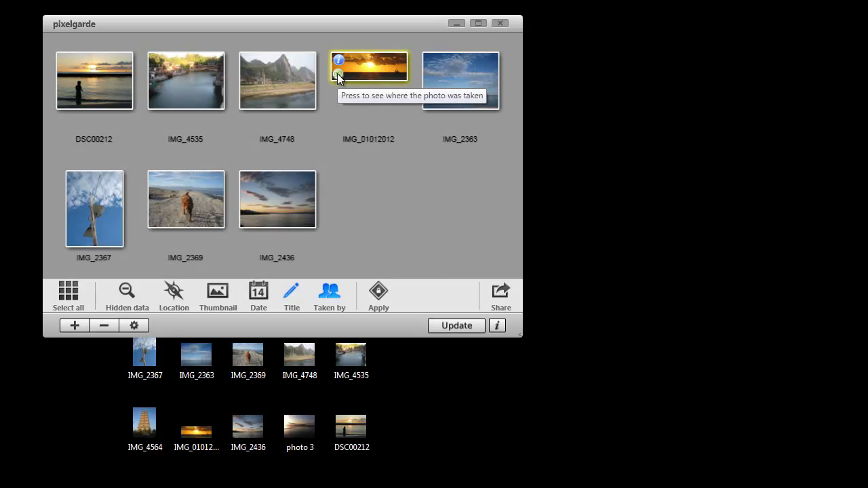
pyautogui.click(337, 74)
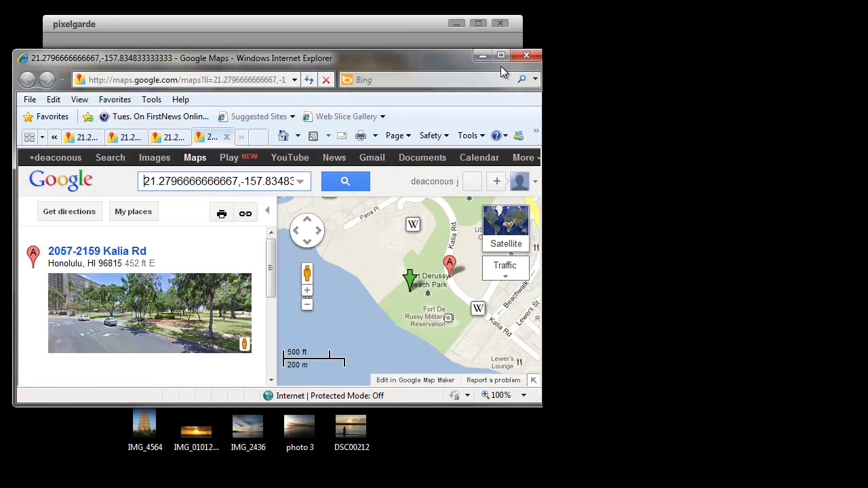
pyautogui.click(482, 56)
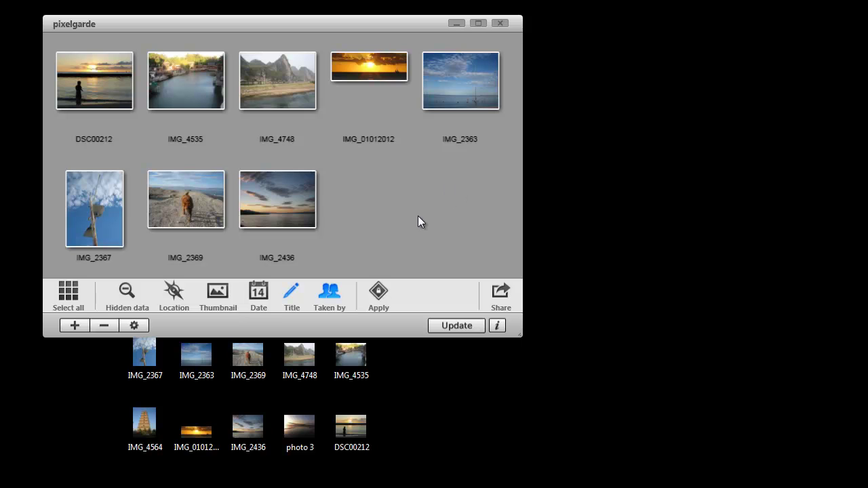
# - Select photos IMG_2363, IMG_2367 and IMG_2369 and give them the new title "The Salton Sea"
pyautogui.click(455, 87)
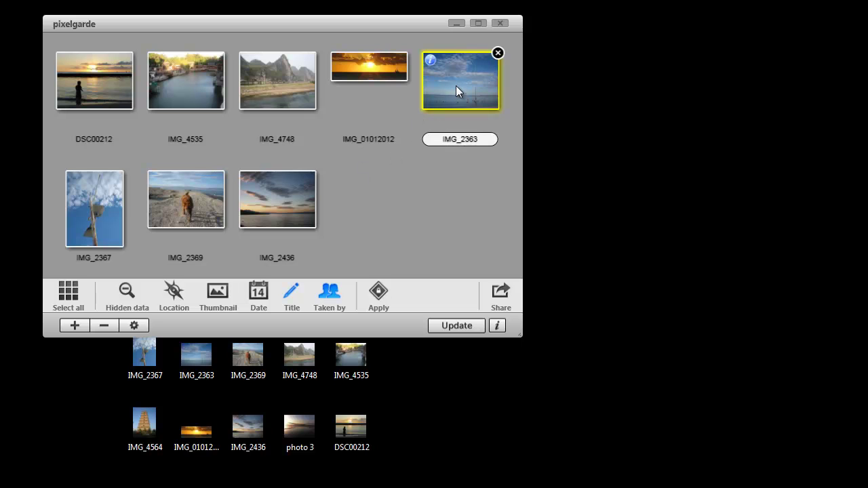
pyautogui.click(89, 209)
pyautogui.click(166, 206)
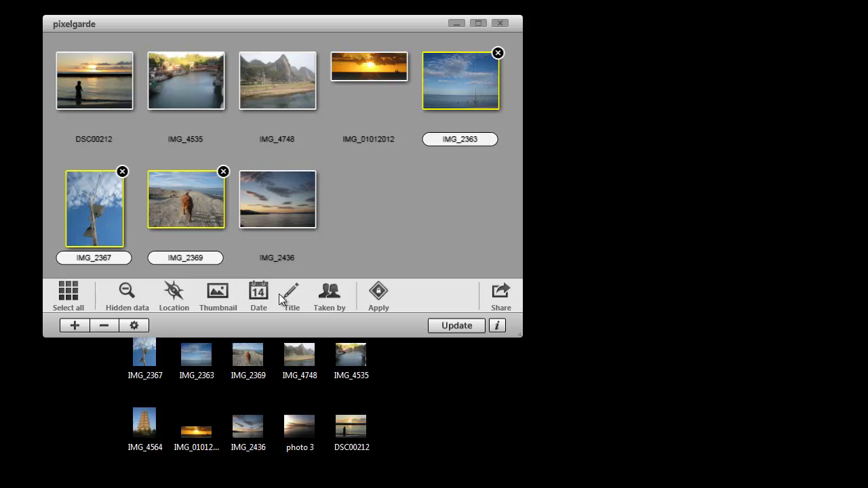
pyautogui.click(291, 291)
pyautogui.write('The Salton')
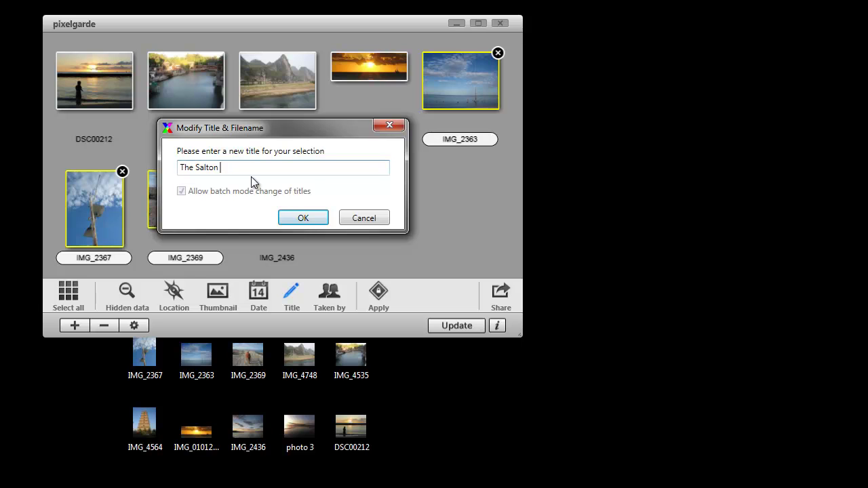
pyautogui.write(' Sea')
pyautogui.click(299, 216)
# - Enter the artist's name as the taken-by information for the three selected photos
pyautogui.click(329, 296)
pyautogui.write('Deacon')
pyautogui.click(318, 209)
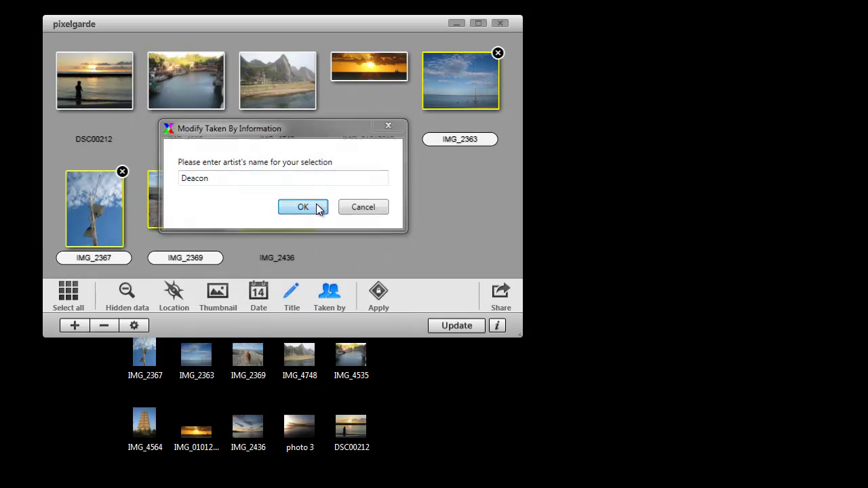
# - Set the selected photos' date to 3/2/2012 and the hour to 06, and apply all edits while saving copies of the photos
pyautogui.click(262, 293)
pyautogui.click(371, 154)
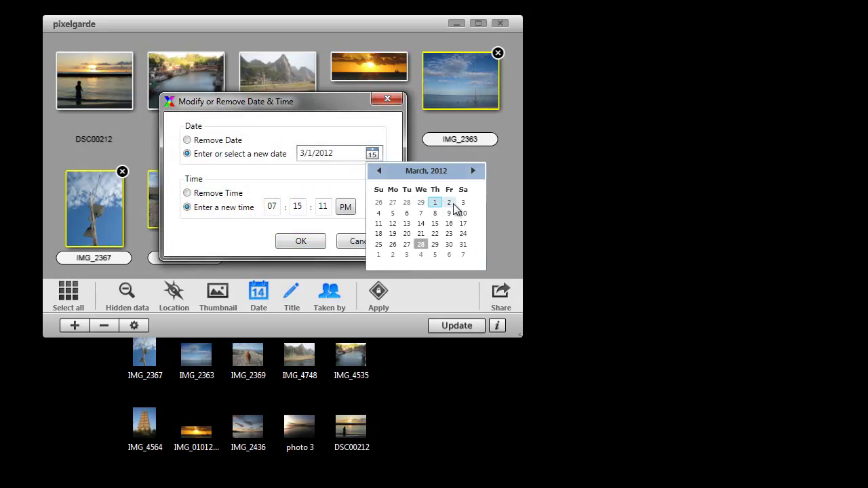
pyautogui.click(449, 203)
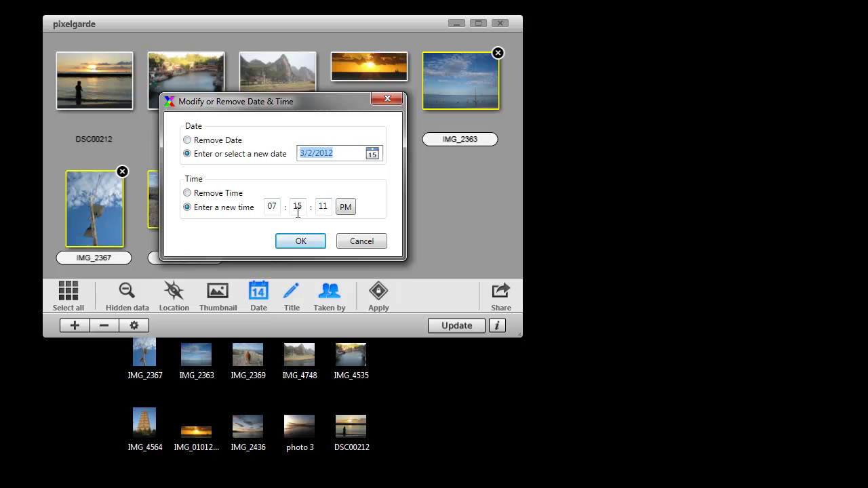
pyautogui.doubleClick(275, 206)
pyautogui.write('06')
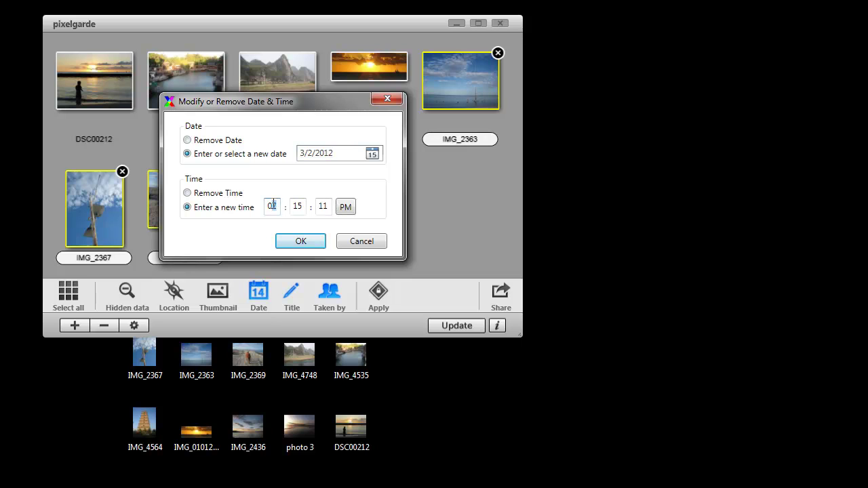
pyautogui.click(316, 244)
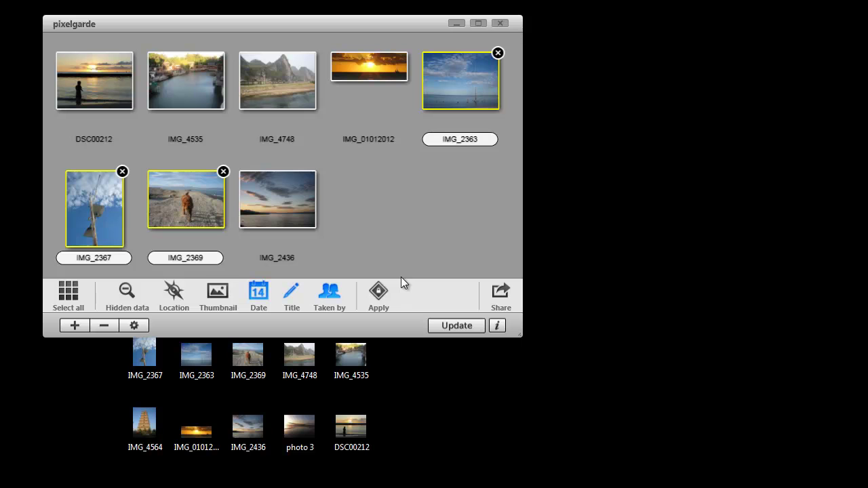
pyautogui.click(382, 293)
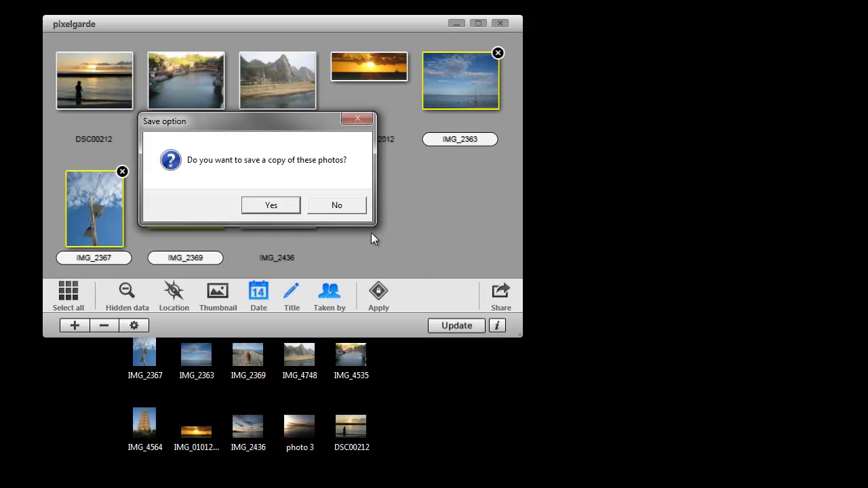
pyautogui.click(279, 205)
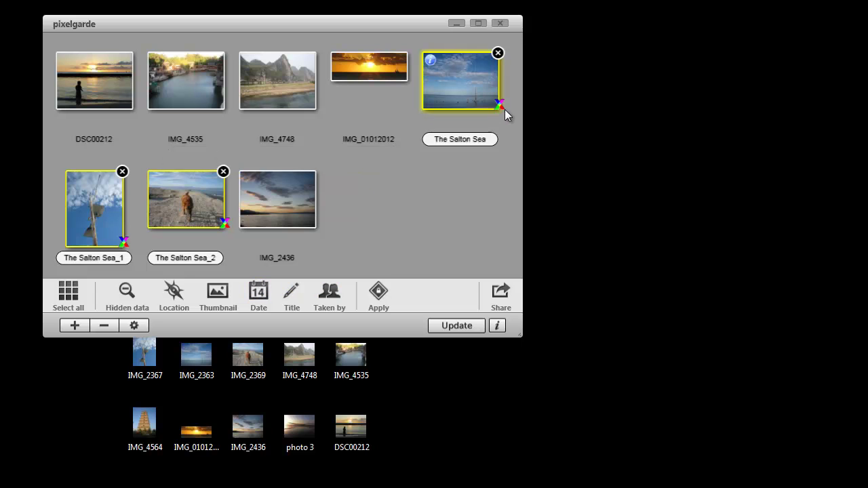
# - Check the metadata of the first photo titled The Salton Sea for the edited title, creator, date and time
pyautogui.click(431, 61)
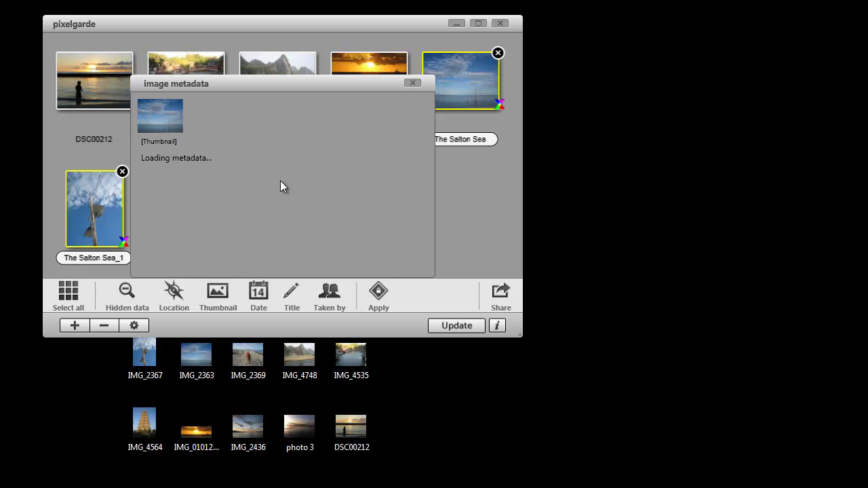
pyautogui.scroll(-3, 281, 194)
pyautogui.scroll(-2, 282, 192)
pyautogui.scroll(-8, 286, 196)
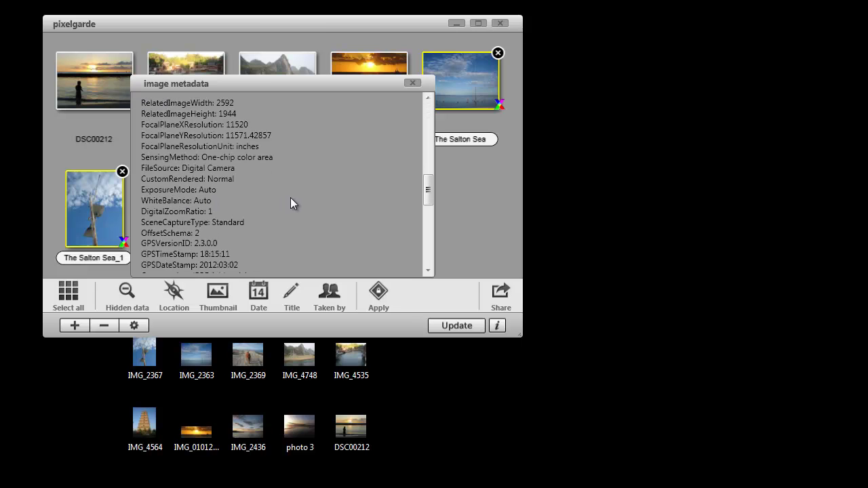
pyautogui.scroll(-4, 301, 210)
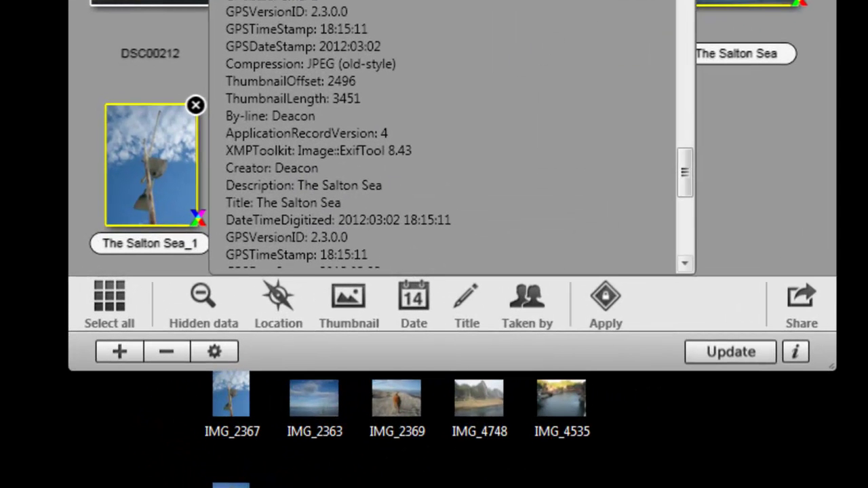
pyautogui.press('Escape')
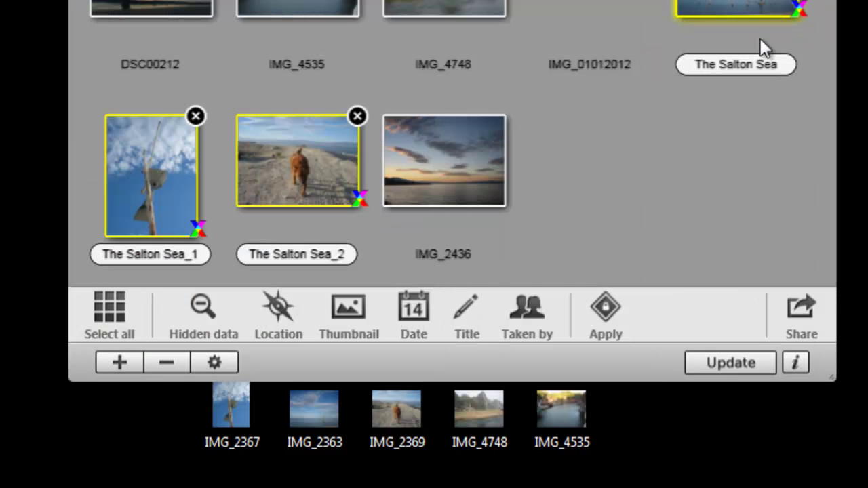
pyautogui.click(110, 307)
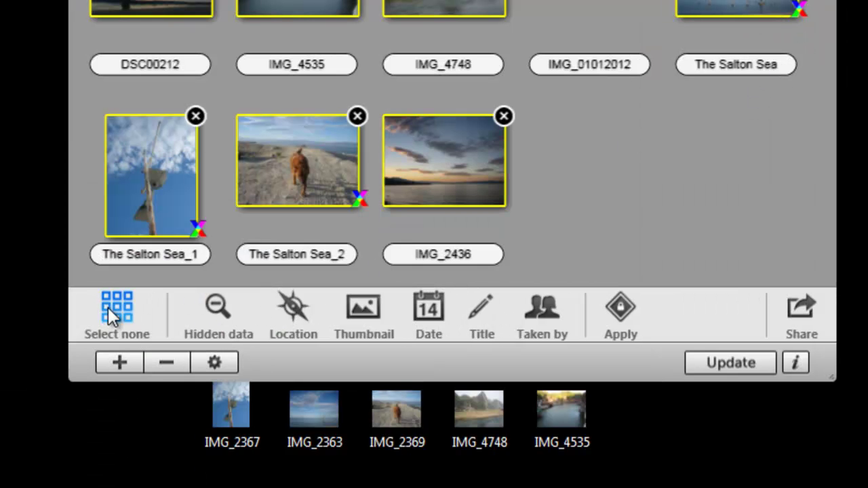
pyautogui.click(107, 307)
pyautogui.click(589, 64)
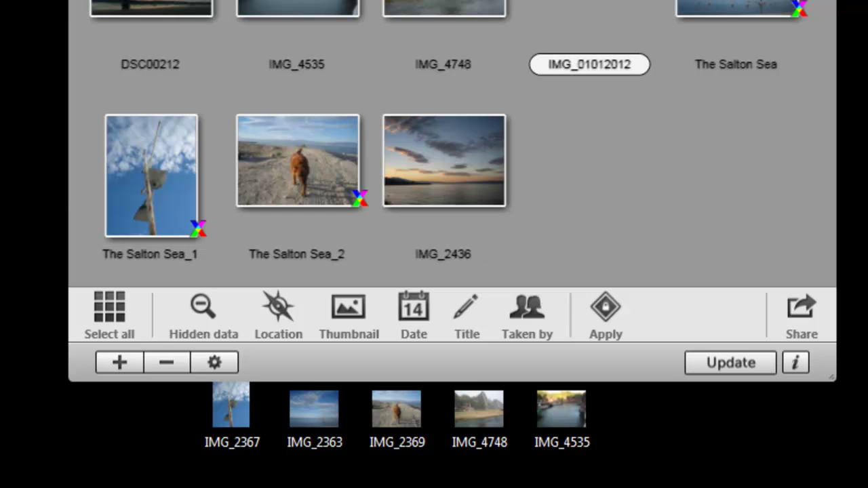
pyautogui.doubleClick(588, 71)
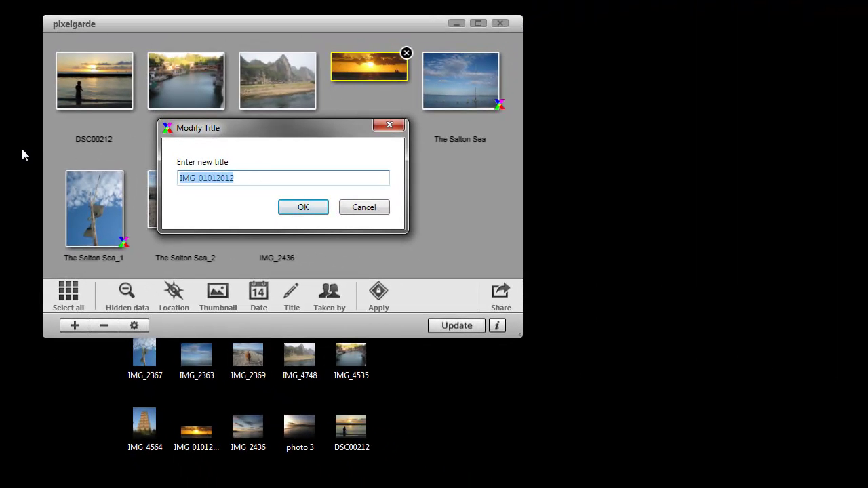
pyautogui.write('www.')
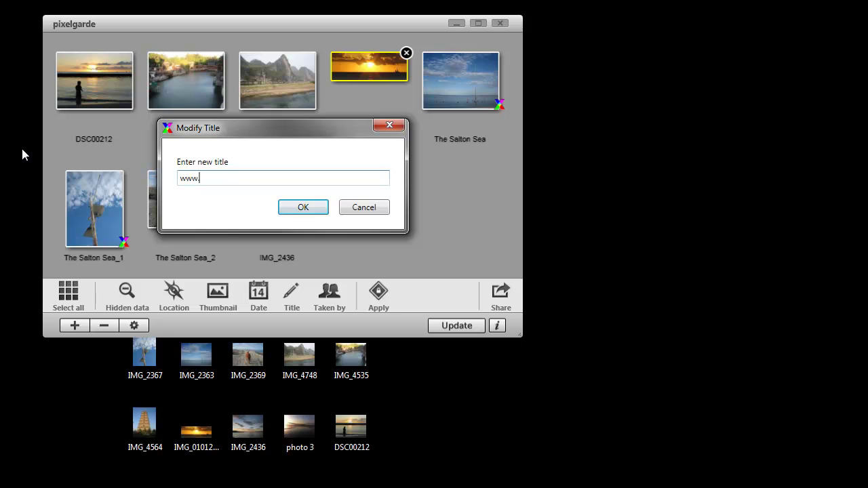
pyautogui.write('mywebsite.com')
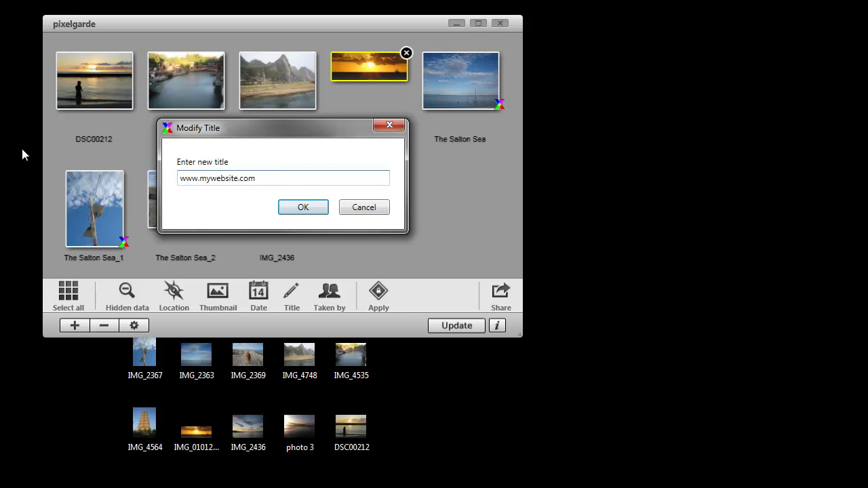
pyautogui.click(303, 208)
# - Remove the hidden data from the retitled sunset photo, applying the changes without saving a copy
pyautogui.moveTo(374, 73)
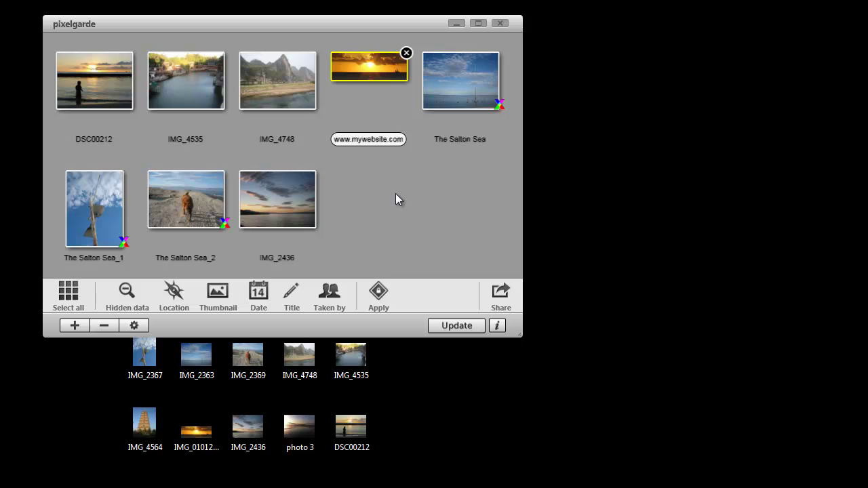
pyautogui.click(126, 292)
pyautogui.click(378, 293)
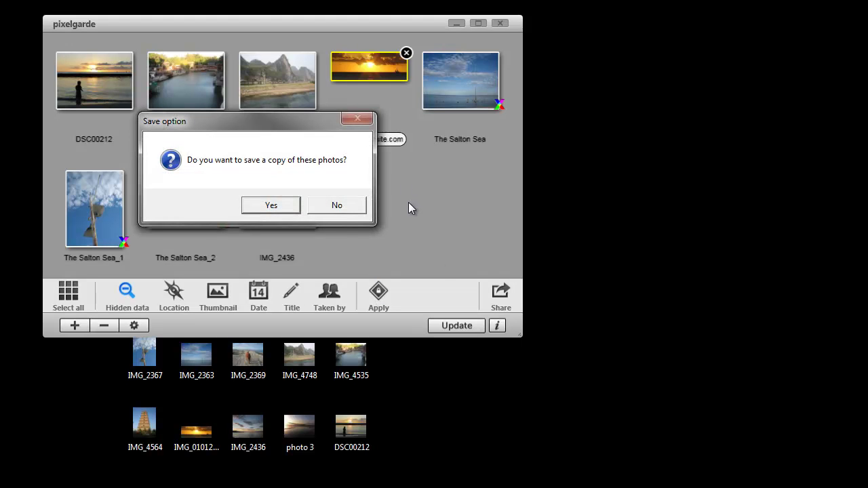
pyautogui.click(330, 205)
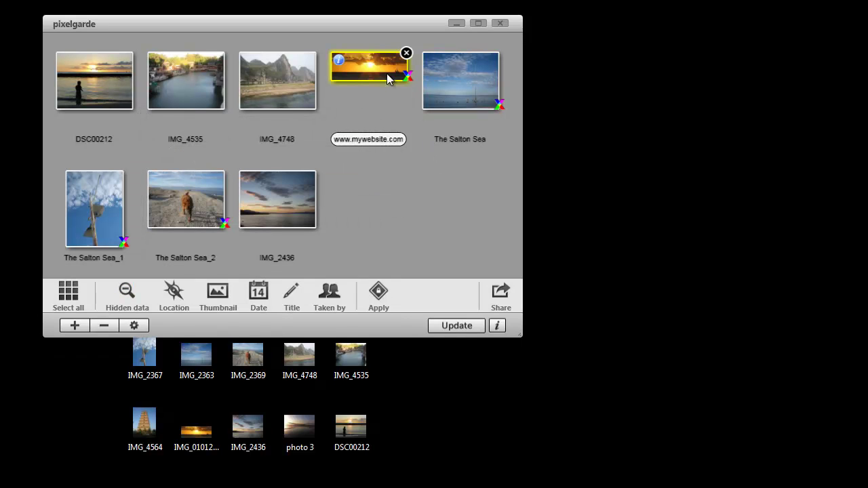
pyautogui.click(338, 61)
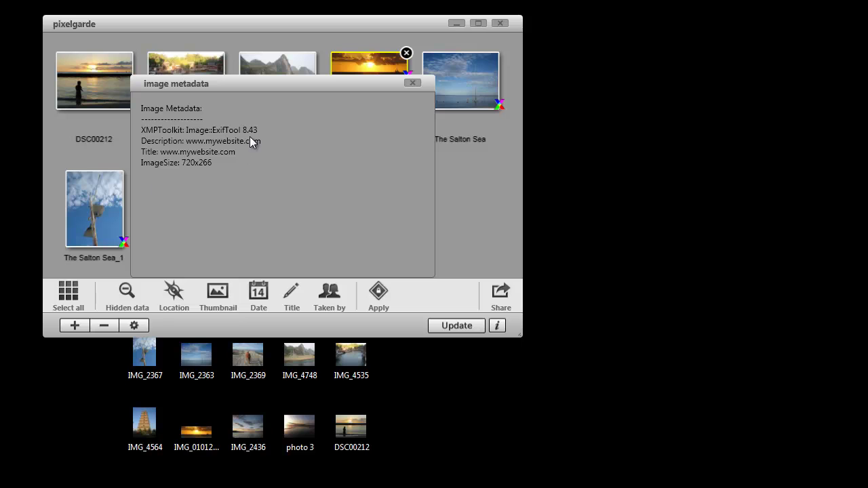
pyautogui.click(415, 83)
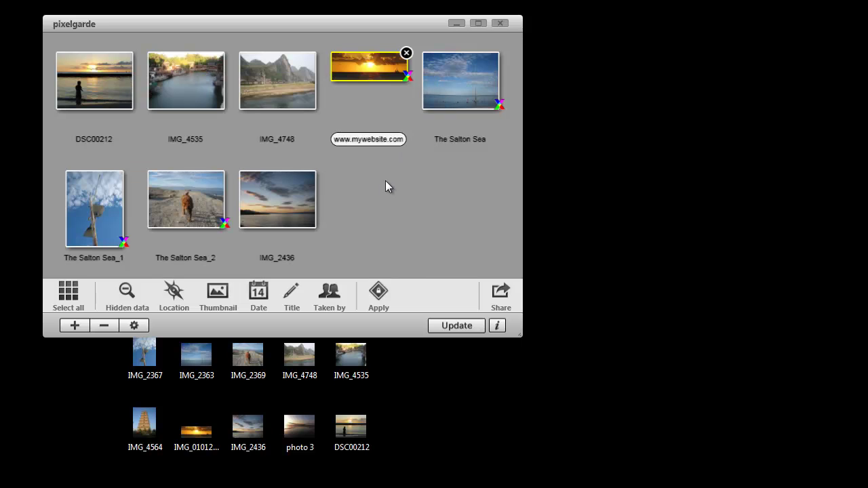
# - Show the photo sharing options, review the program settings without changing them, and deselect the photo
pyautogui.click(500, 293)
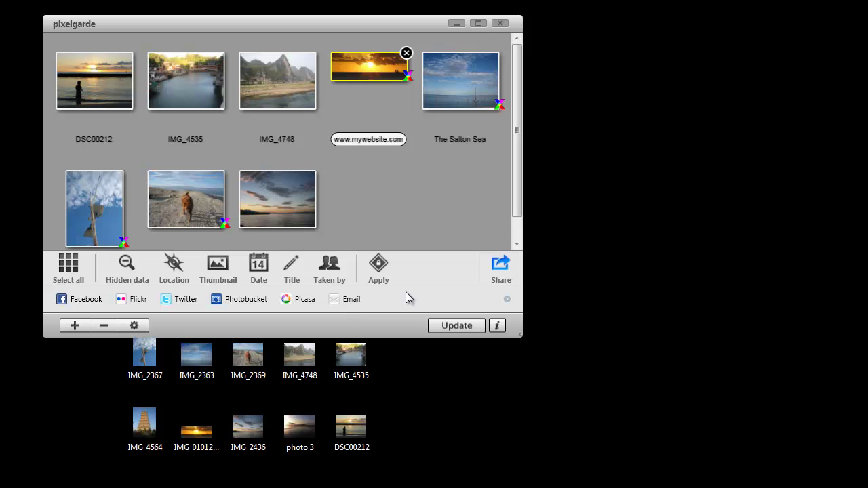
pyautogui.click(134, 326)
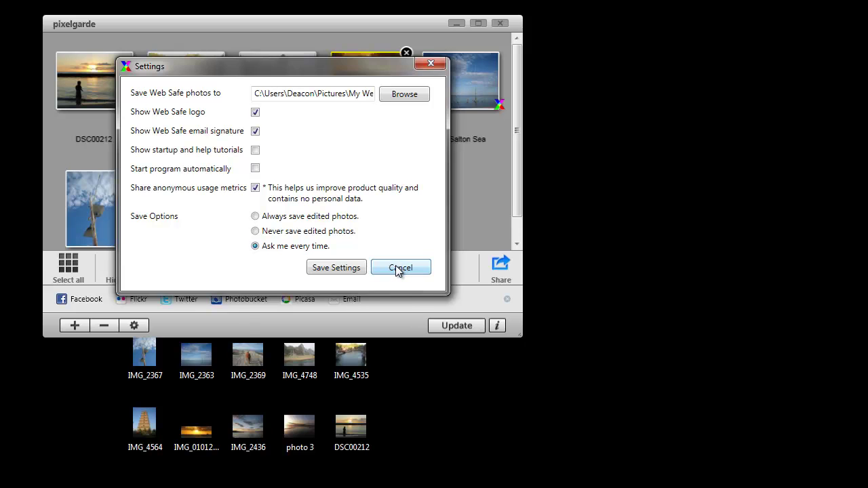
pyautogui.click(399, 269)
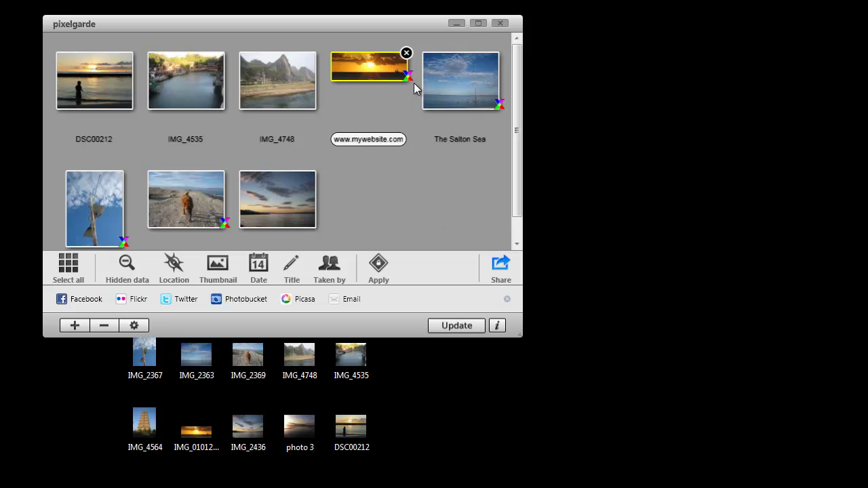
pyautogui.click(405, 216)
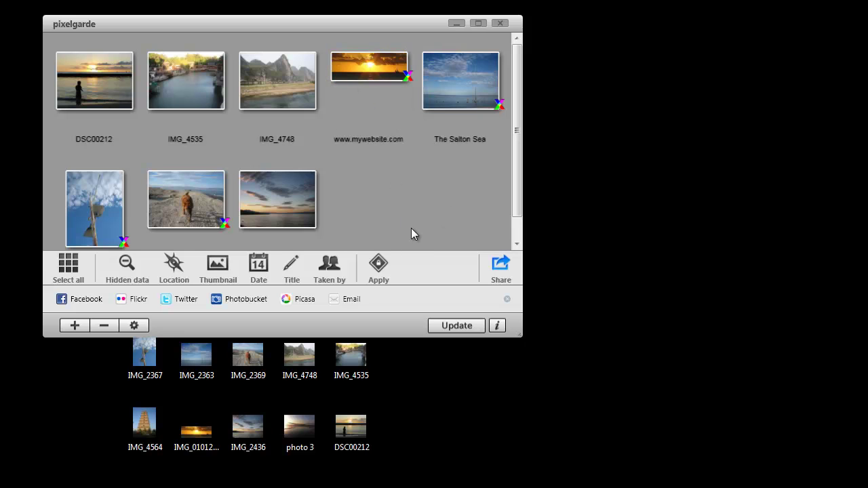